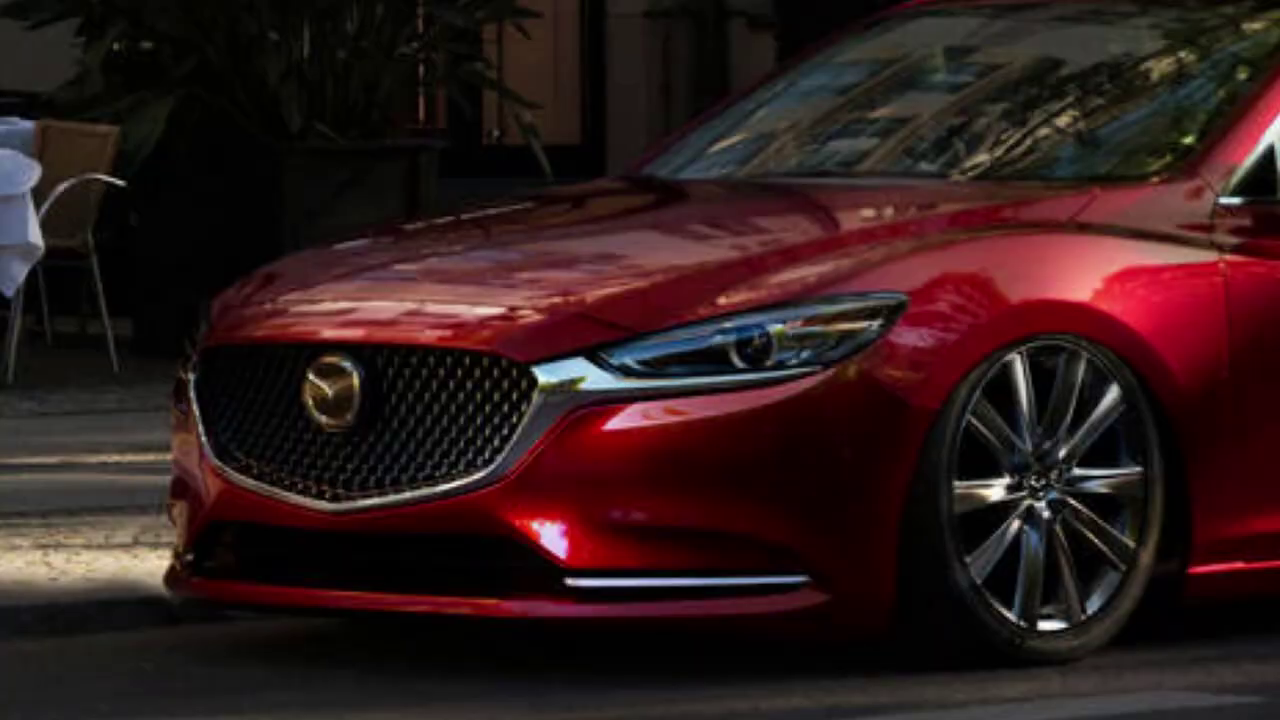
- Position the borrowed fender flare piece over the Mazda's front bumper and arch
{"action": "left_click", "coordinate": [873, 372]}
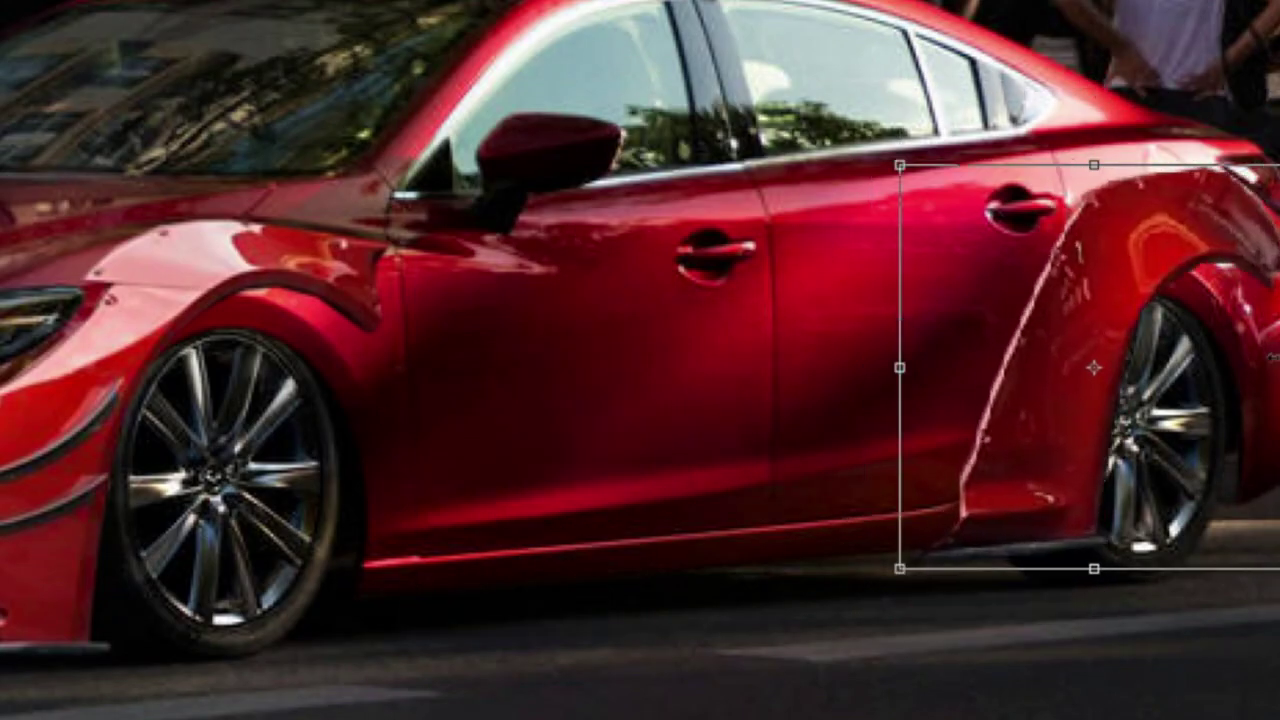
- Stretch the rear fender flare down, then fit the donor side skirt, 4,27 cm high, along the sill
{"action": "left_click_drag", "start_coordinate": [1092, 568], "coordinate": [1094, 585]}
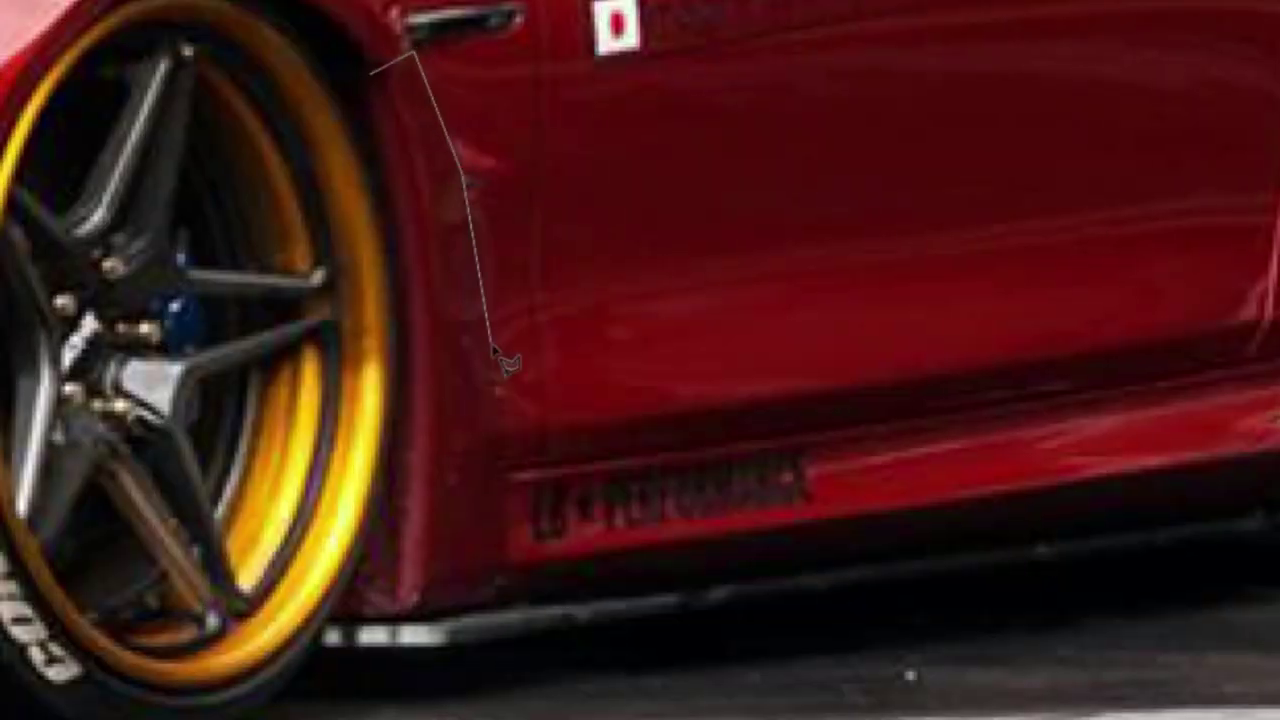
{"action": "left_click", "coordinate": [495, 475]}
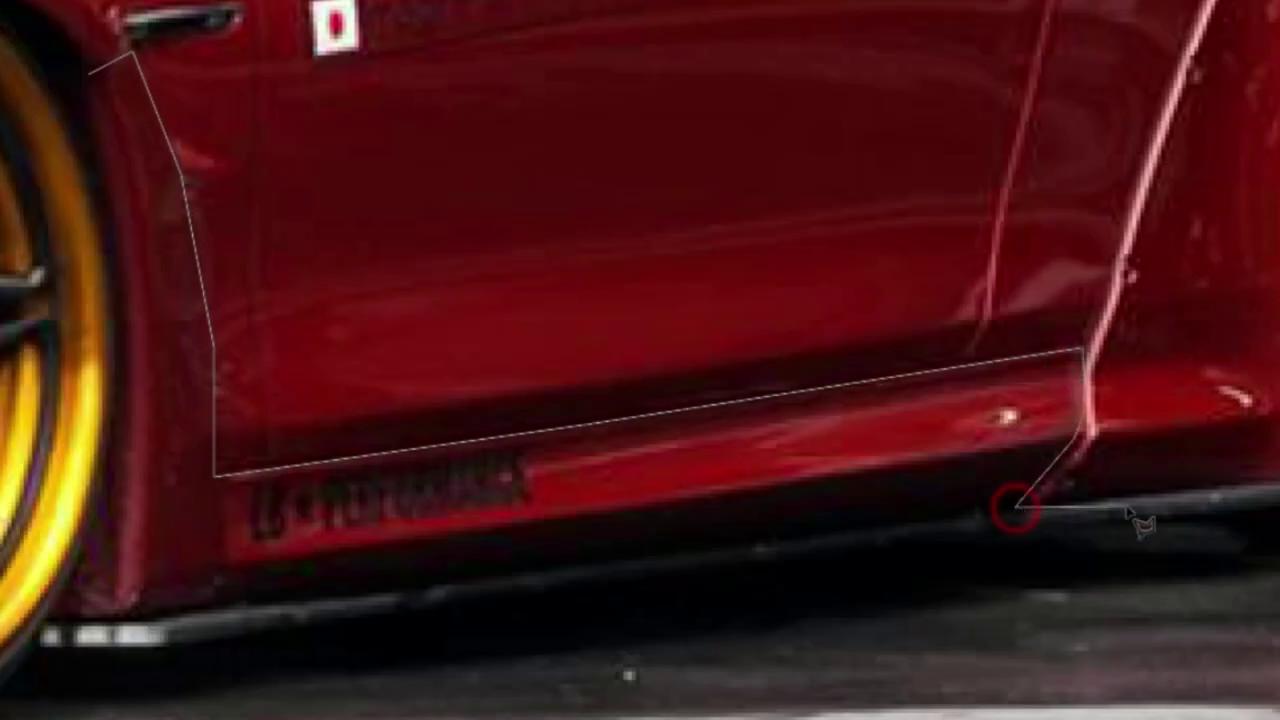
{"action": "left_click", "coordinate": [1014, 510]}
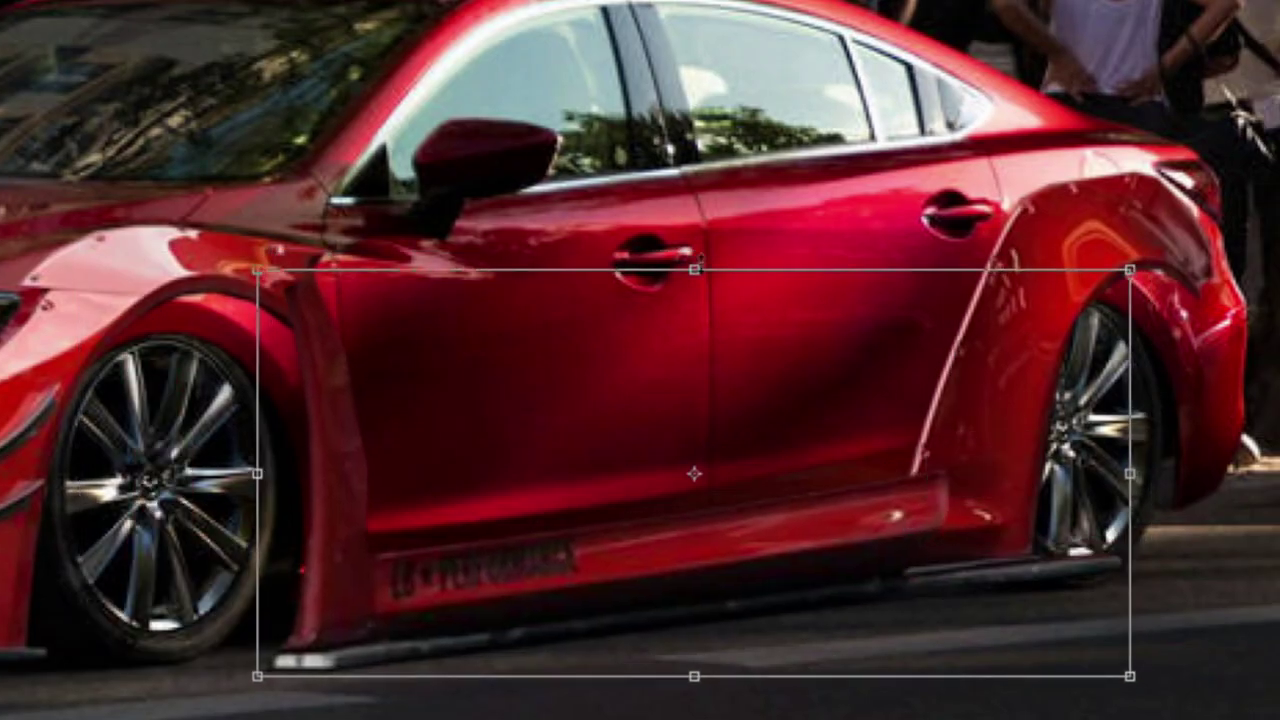
{"action": "left_click_drag", "start_coordinate": [694, 677], "coordinate": [697, 652]}
{"action": "left_click_drag", "start_coordinate": [1130, 483], "coordinate": [1086, 483]}
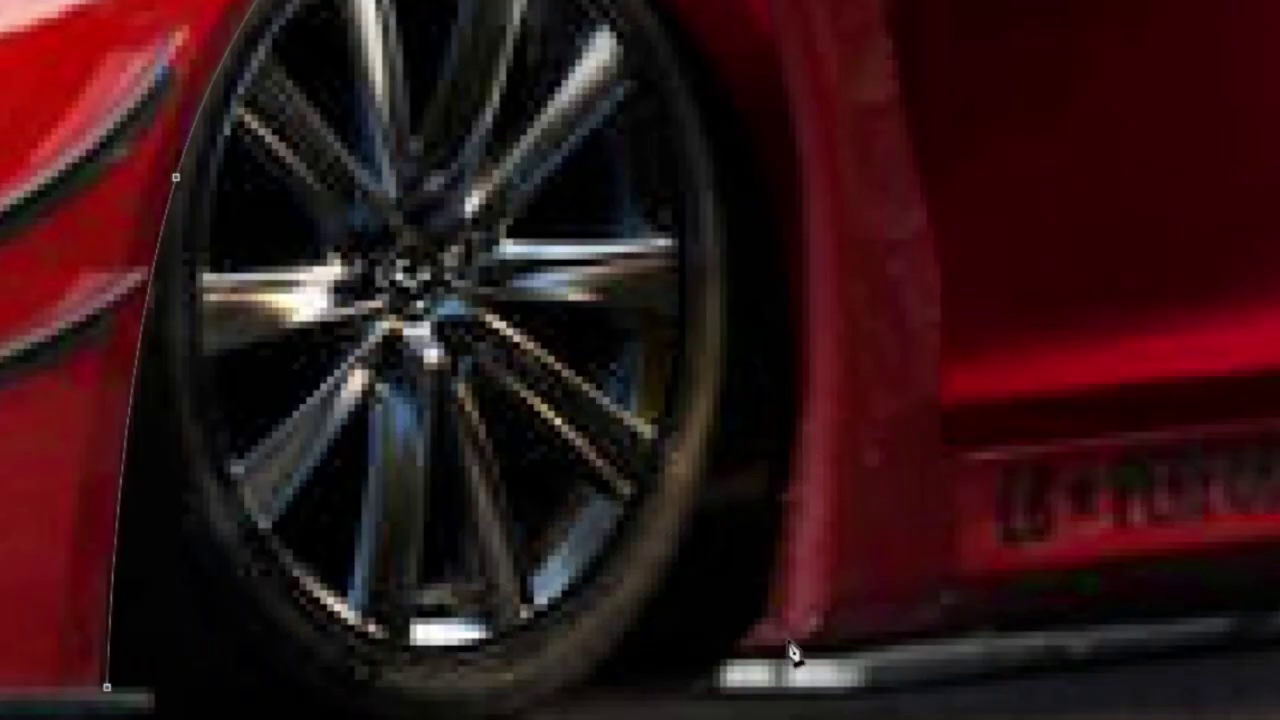
- Trace a curved outline around the Mazda's rear wheel arch
{"action": "left_click_drag", "start_coordinate": [830, 225], "coordinate": [835, 398]}
{"action": "scroll", "coordinate": [835, 230], "scroll_direction": "down", "scroll_amount": 3}
{"action": "left_click", "coordinate": [782, 594]}
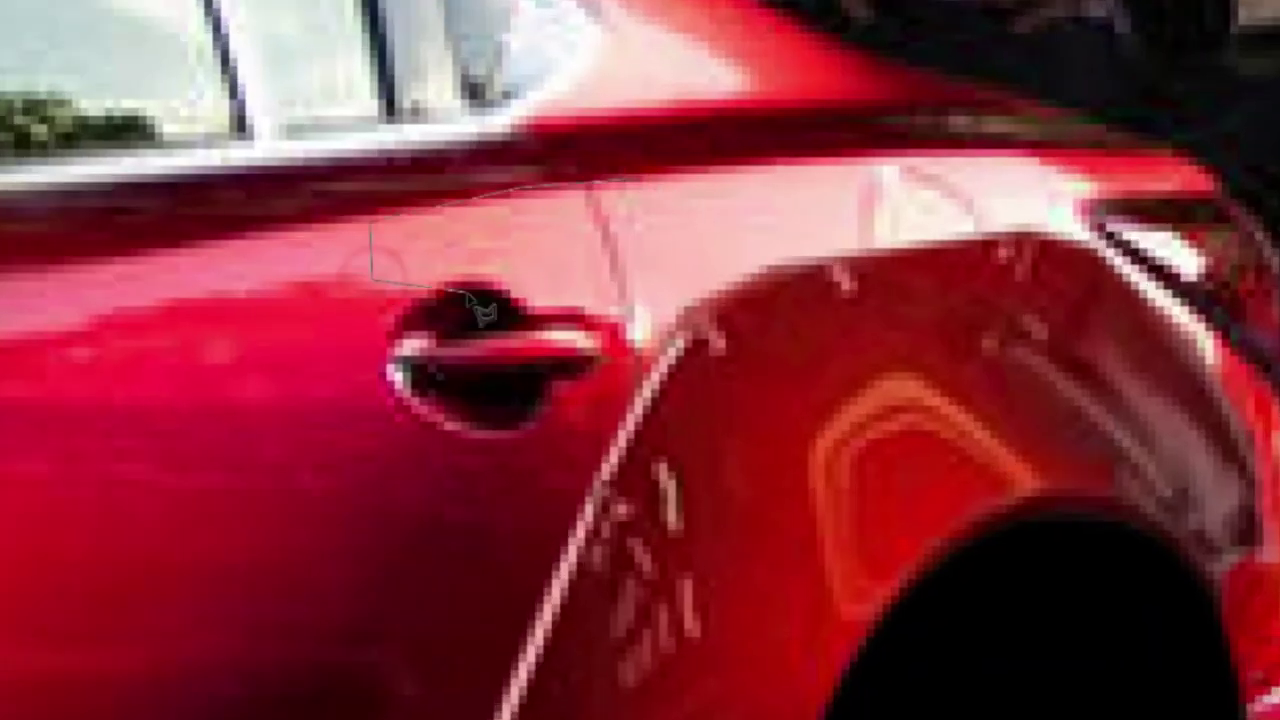
- Clear the door selection and turn the door-seam outline into a selection
{"action": "right_click", "coordinate": [246, 108]}
{"action": "left_click", "coordinate": [257, 117]}
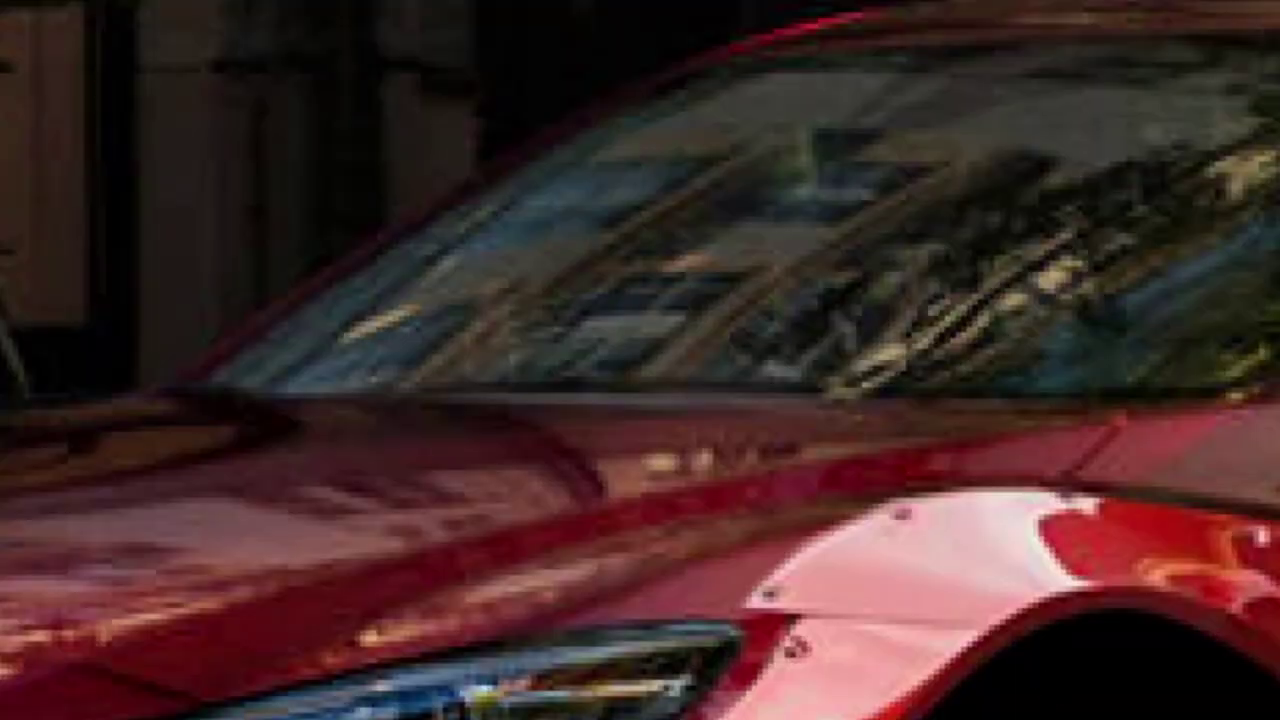
{"action": "scroll", "coordinate": [880, 570], "scroll_direction": "down", "scroll_amount": 3}
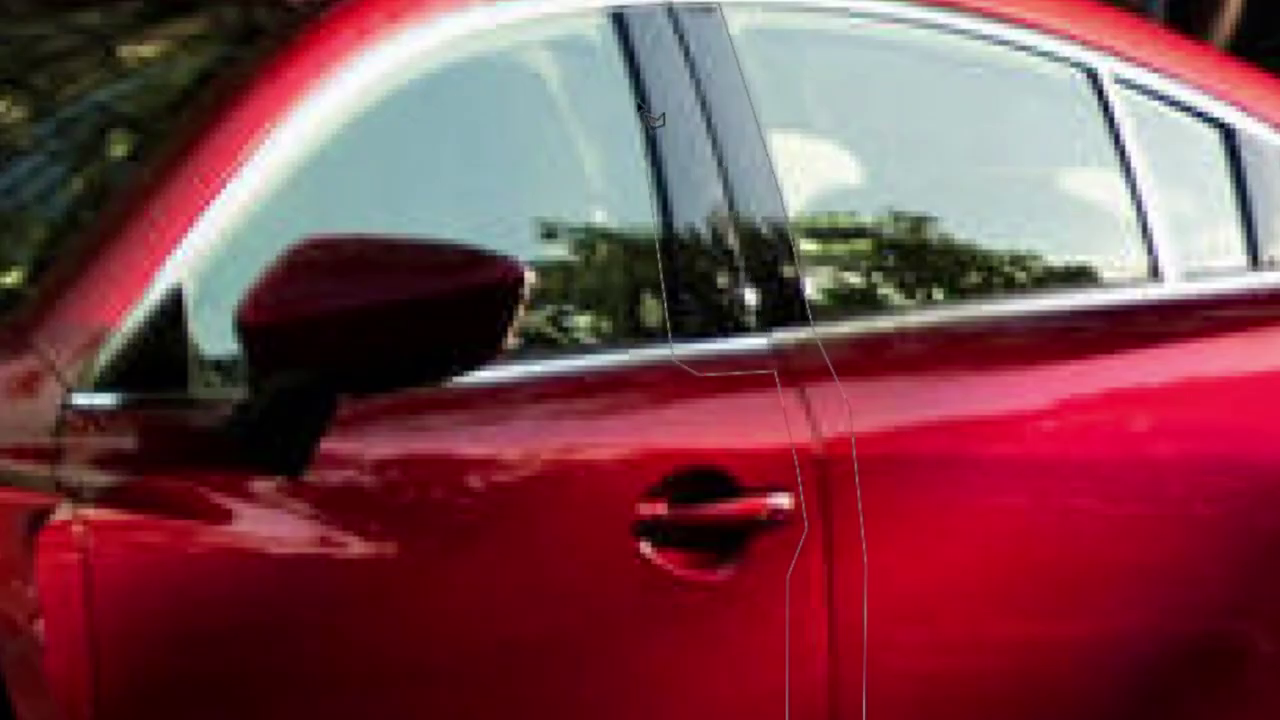
{"action": "key", "text": "ctrl+Return"}
- Narrow the door-strip copy, move it further back and stretch the pillar up to the roofline
{"action": "left_click_drag", "start_coordinate": [594, 526], "coordinate": [740, 525]}
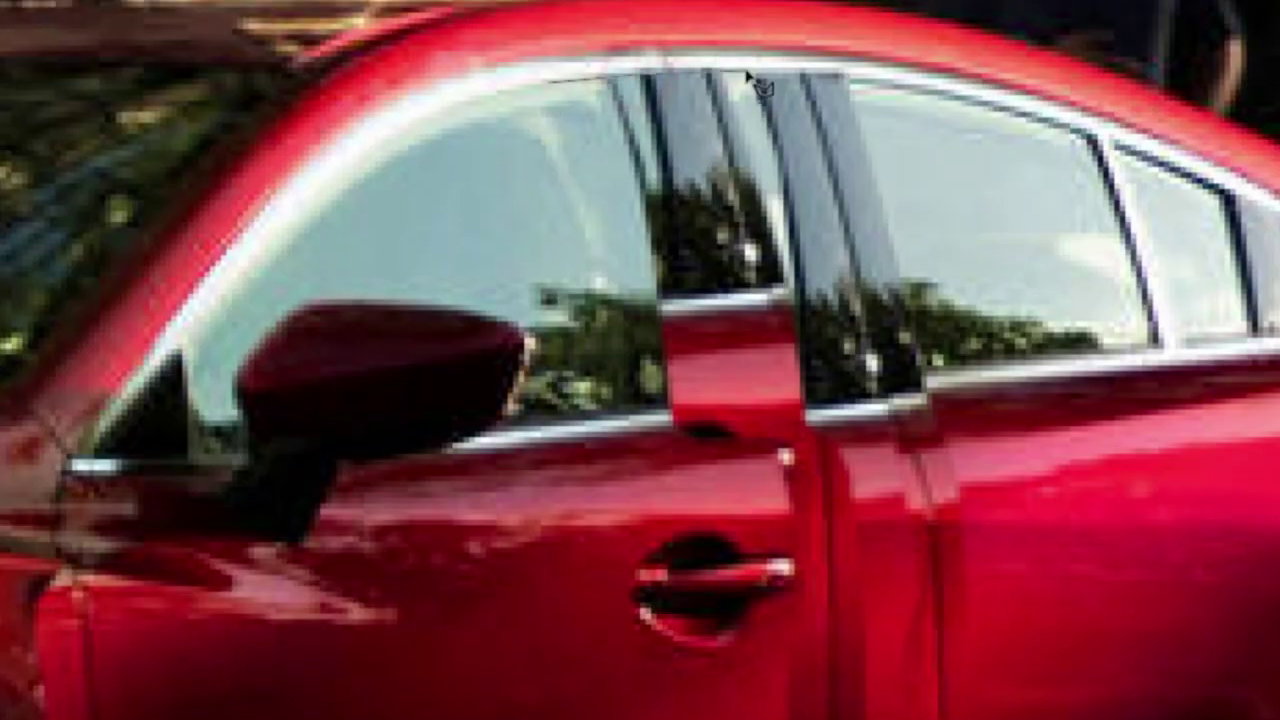
{"action": "left_click_drag", "start_coordinate": [923, 280], "coordinate": [971, 257]}
{"action": "left_click_drag", "start_coordinate": [877, 100], "coordinate": [909, 40]}
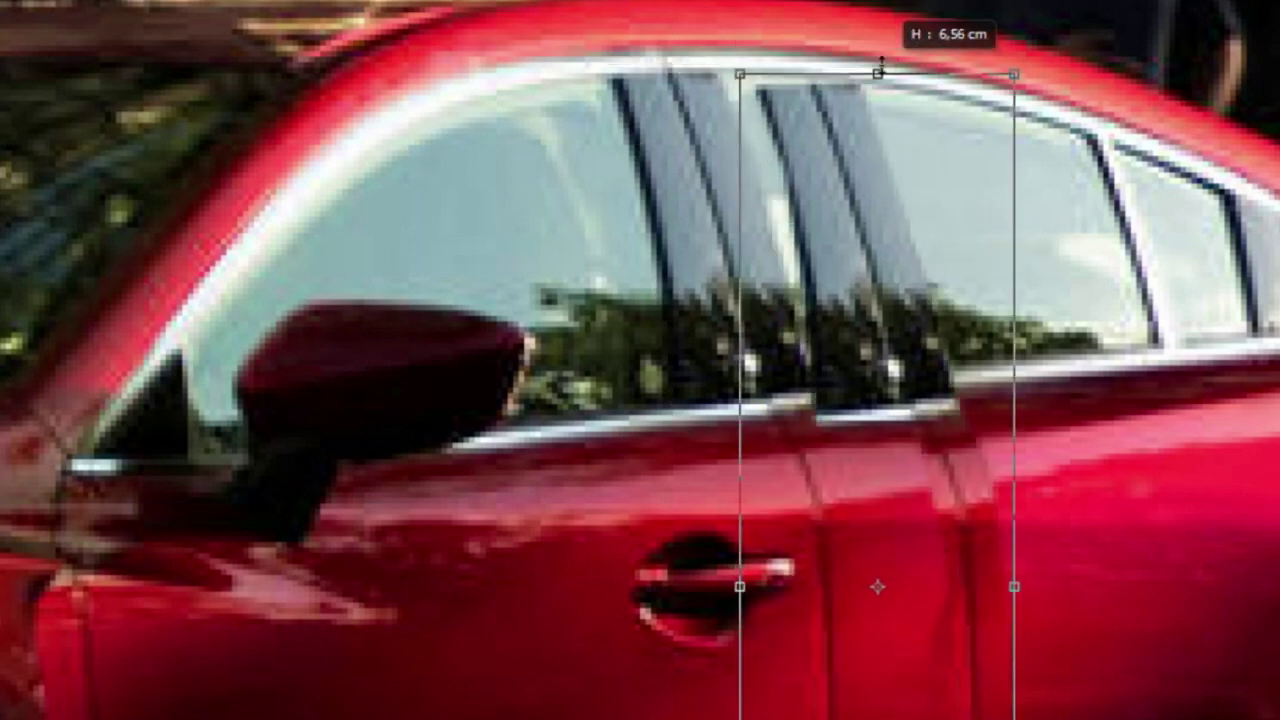
{"action": "right_click", "coordinate": [914, 243]}
{"action": "key", "text": "Escape"}
{"action": "key", "text": "Return"}
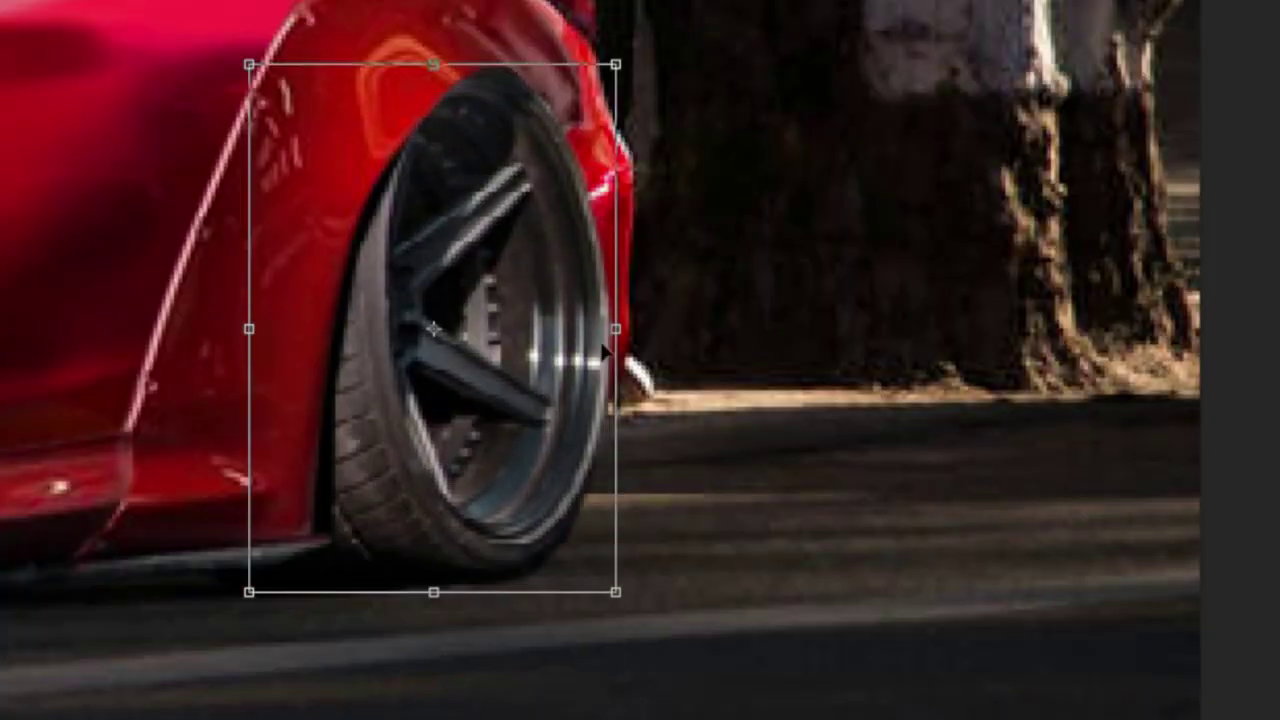
- Commit the scaled five-spoke donor wheel and bring up Levels to match its tone
{"action": "key", "text": "Return"}
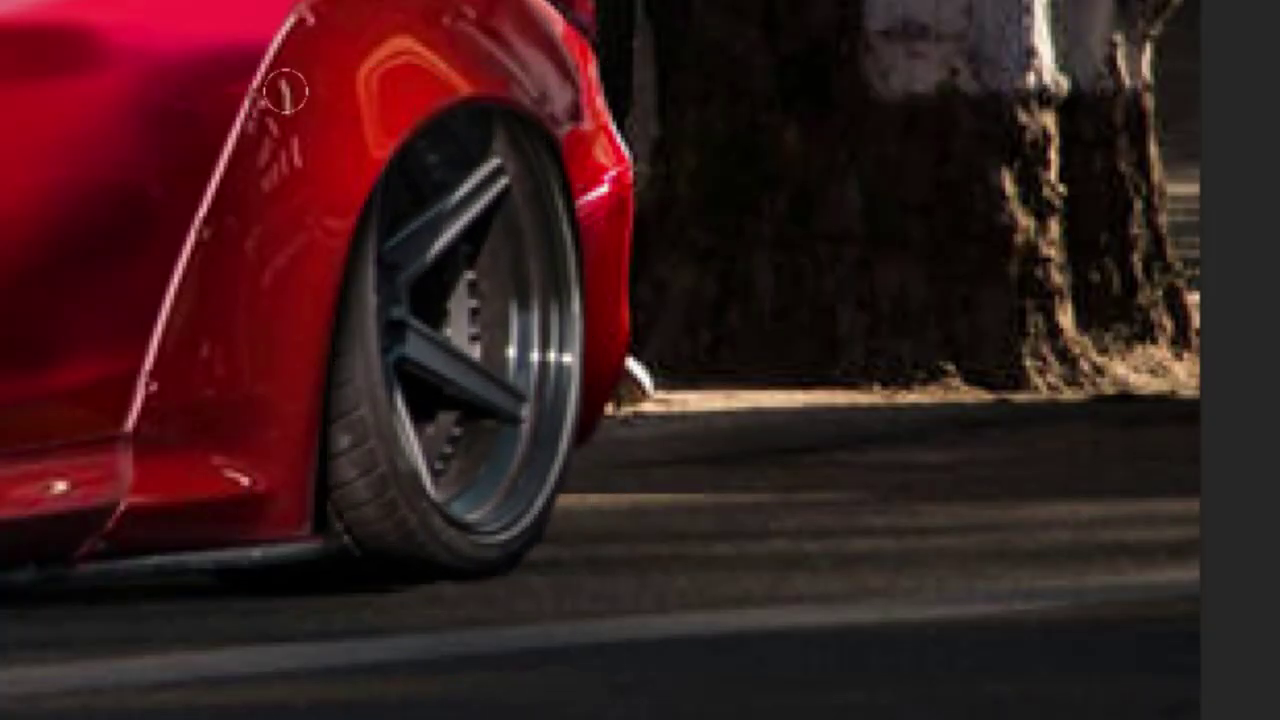
{"action": "key", "text": "ctrl+l"}
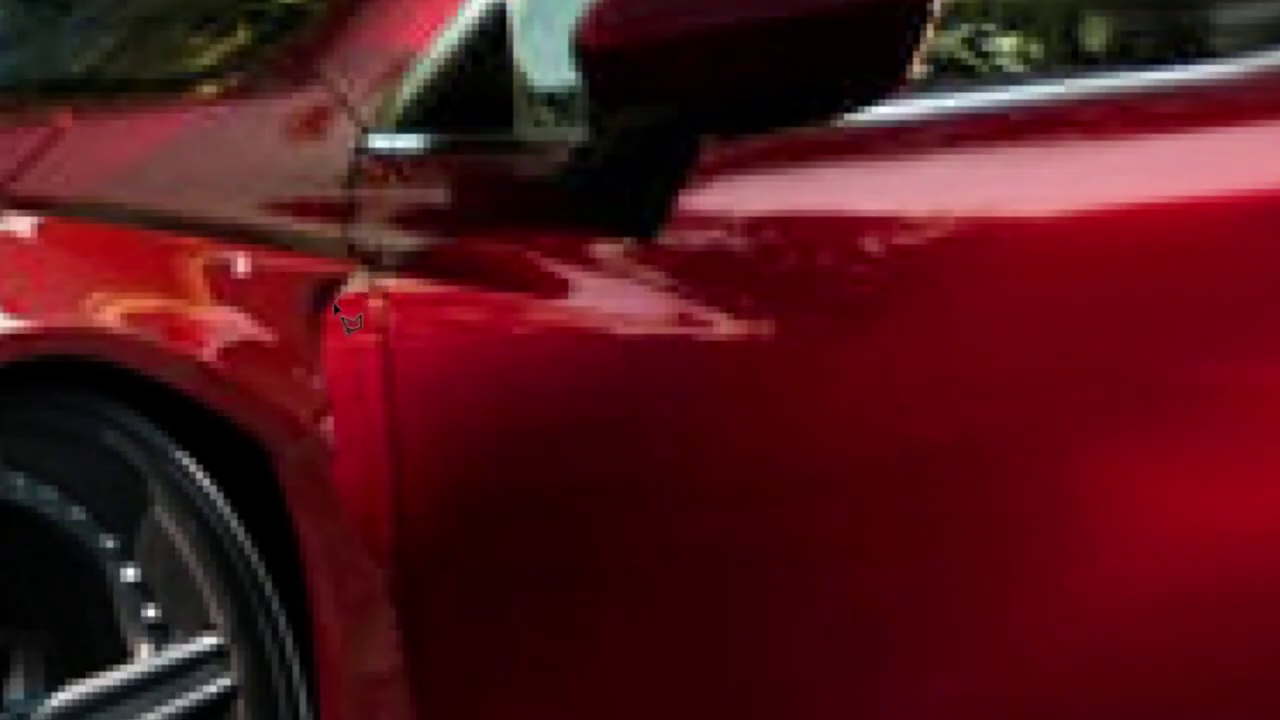
- Outline the door panel and discard the Vibrance change to it
{"action": "left_click_drag", "start_coordinate": [385, 583], "coordinate": [362, 274]}
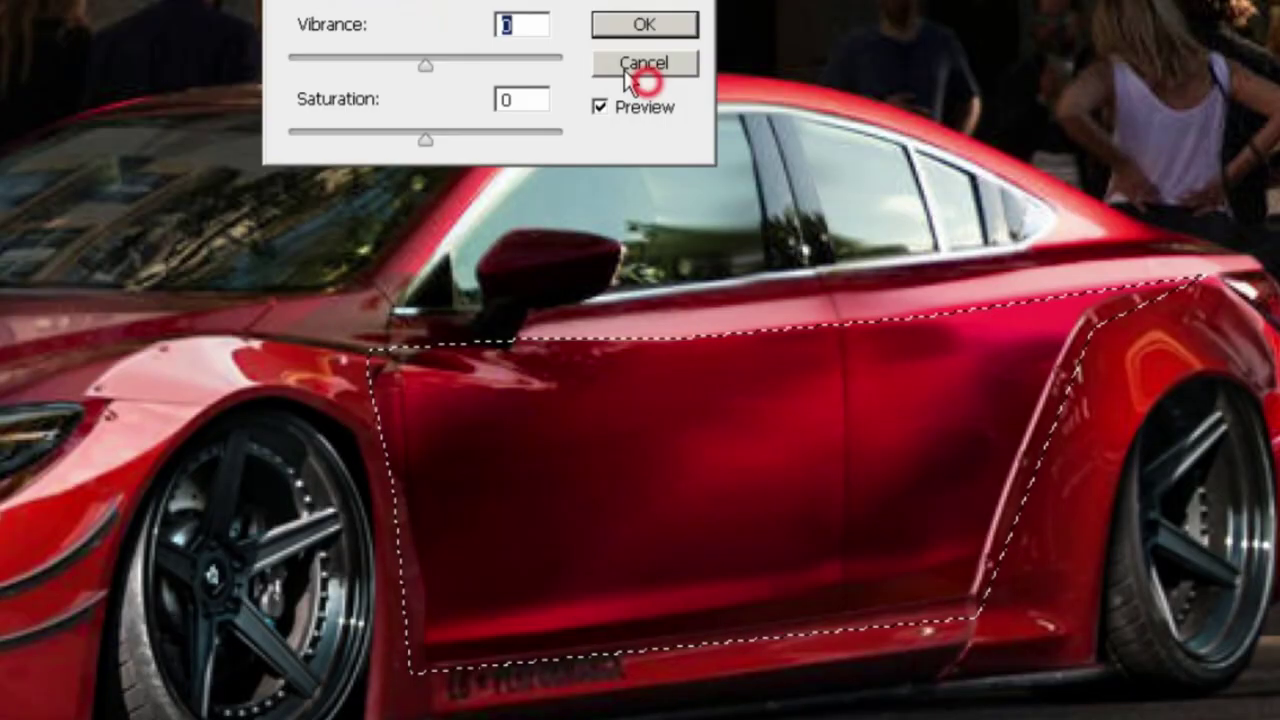
{"action": "left_click", "coordinate": [640, 64]}
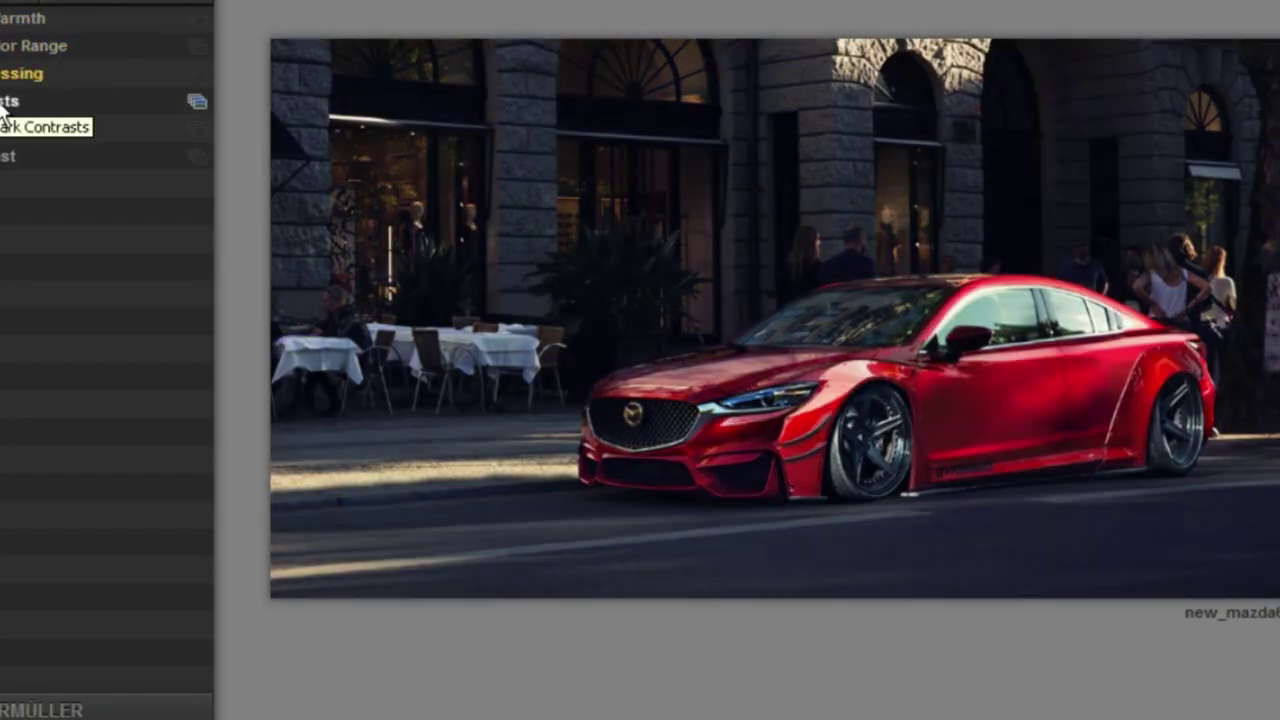
- Apply Color Efex Pro's Dark Contrasts preset to the whole Mazda photo
{"action": "left_click", "coordinate": [3, 104]}
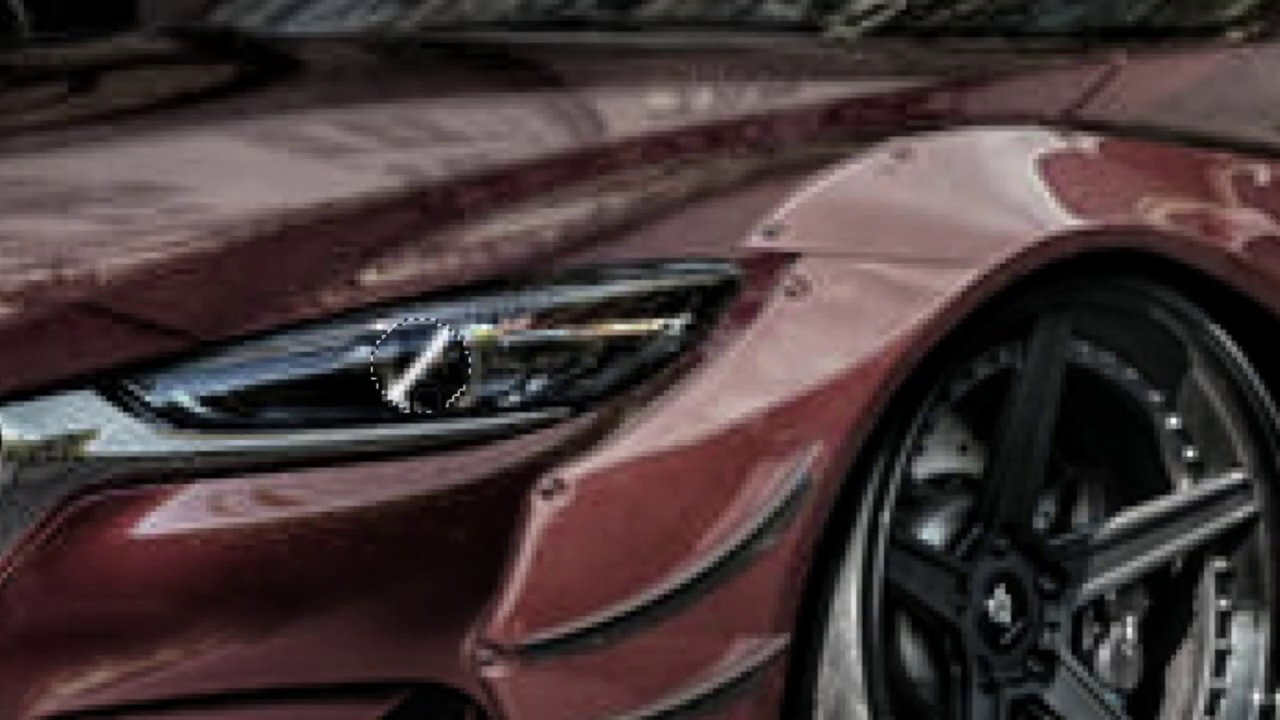
- Give the headlight halo ring a blue Outer Glow layer style
{"action": "right_click", "coordinate": [352, 166]}
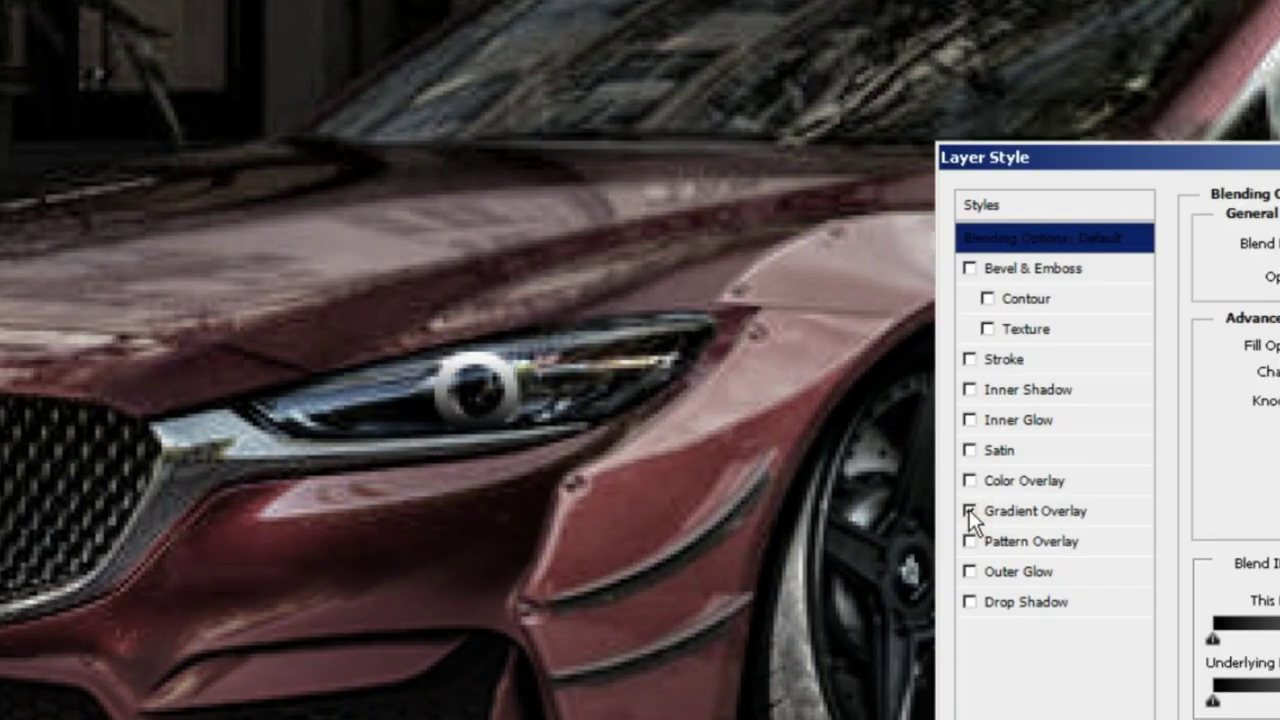
{"action": "left_click", "coordinate": [969, 571]}
{"action": "left_click", "coordinate": [1274, 340]}
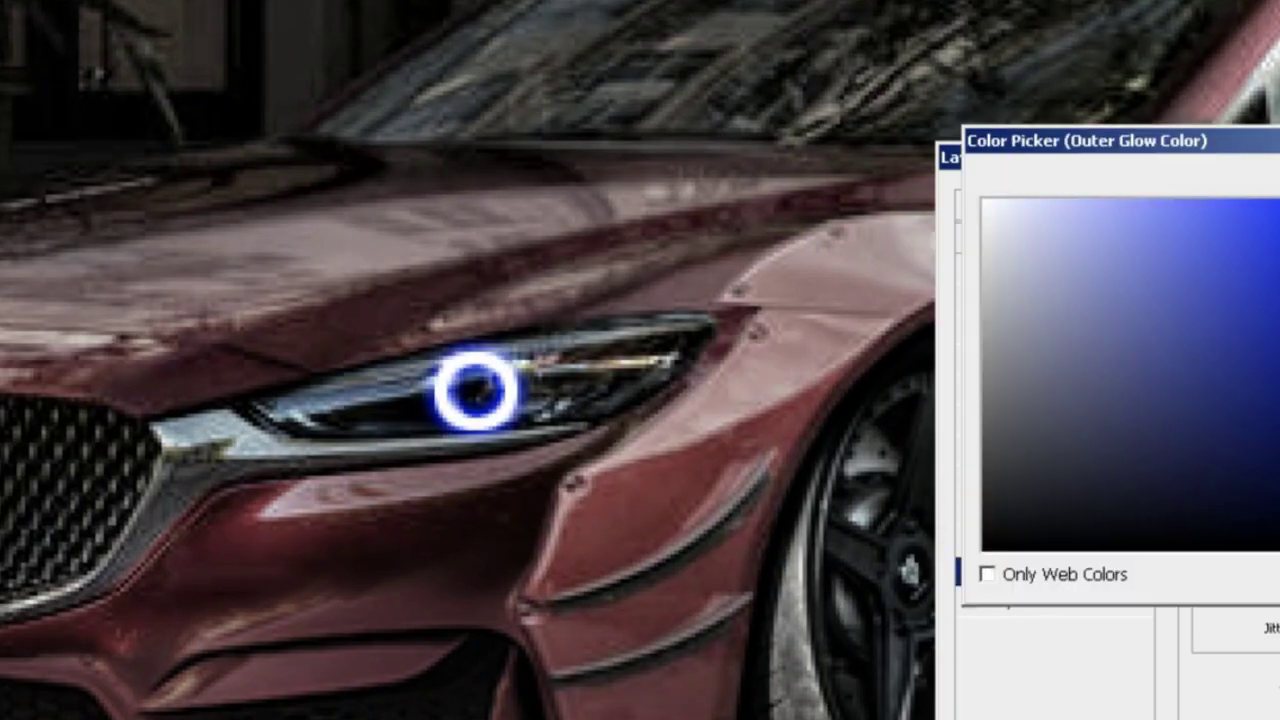
{"action": "key", "text": "Return"}
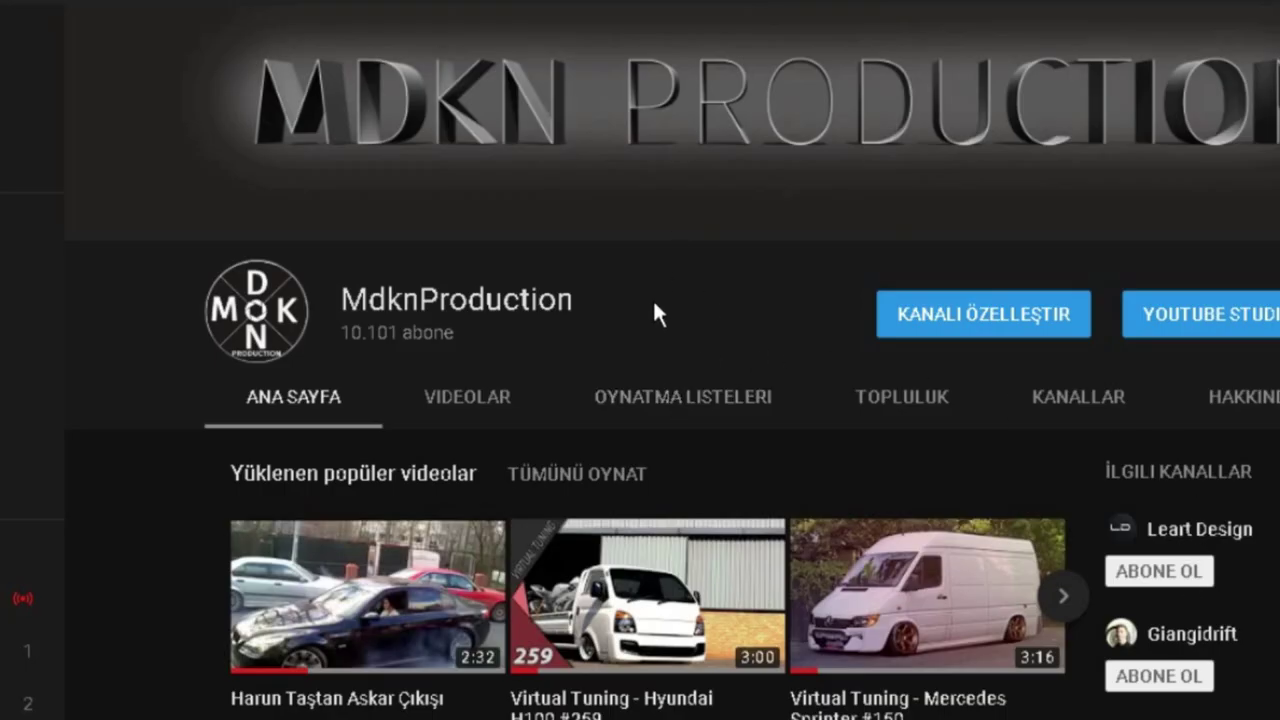
- Scroll down the channel's Community posts to the 'Next Virtual???' poll with Mazda 6 at 67%
{"action": "scroll", "coordinate": [820, 357], "scroll_direction": "down", "scroll_amount": 2}
{"action": "scroll", "coordinate": [820, 360], "scroll_direction": "down", "scroll_amount": 3}
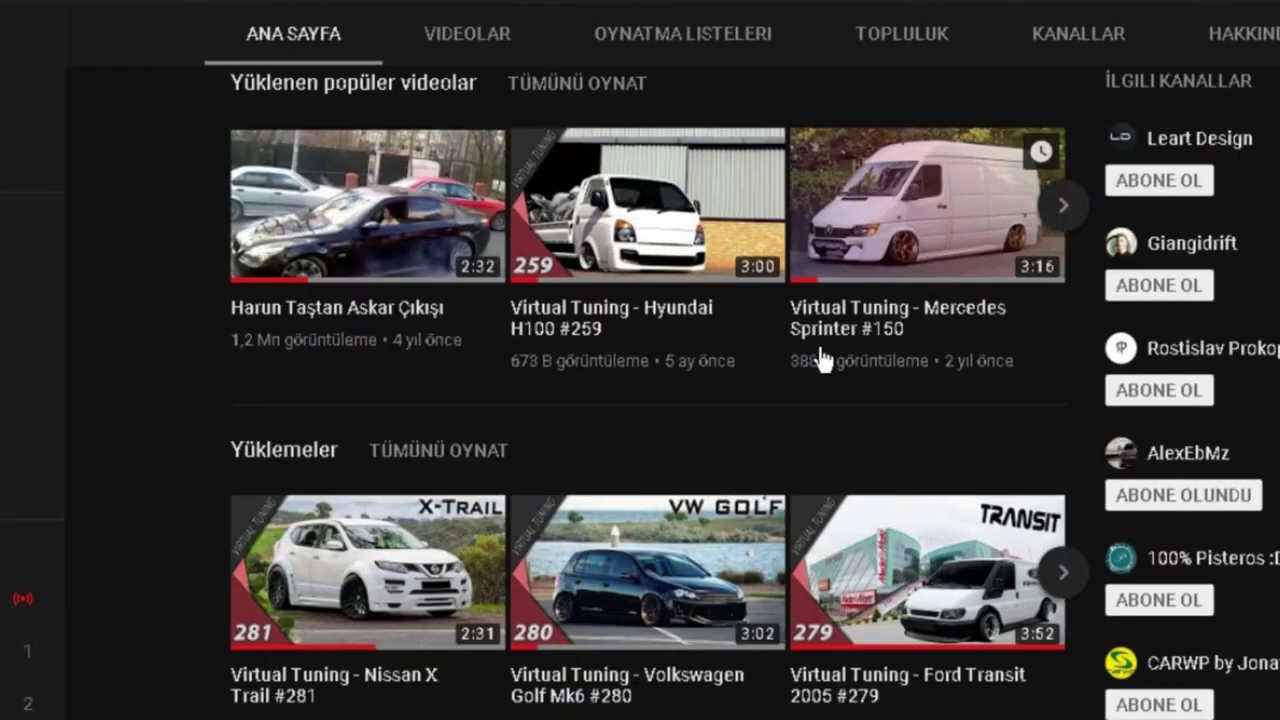
{"action": "scroll", "coordinate": [820, 360], "scroll_direction": "up", "scroll_amount": 4}
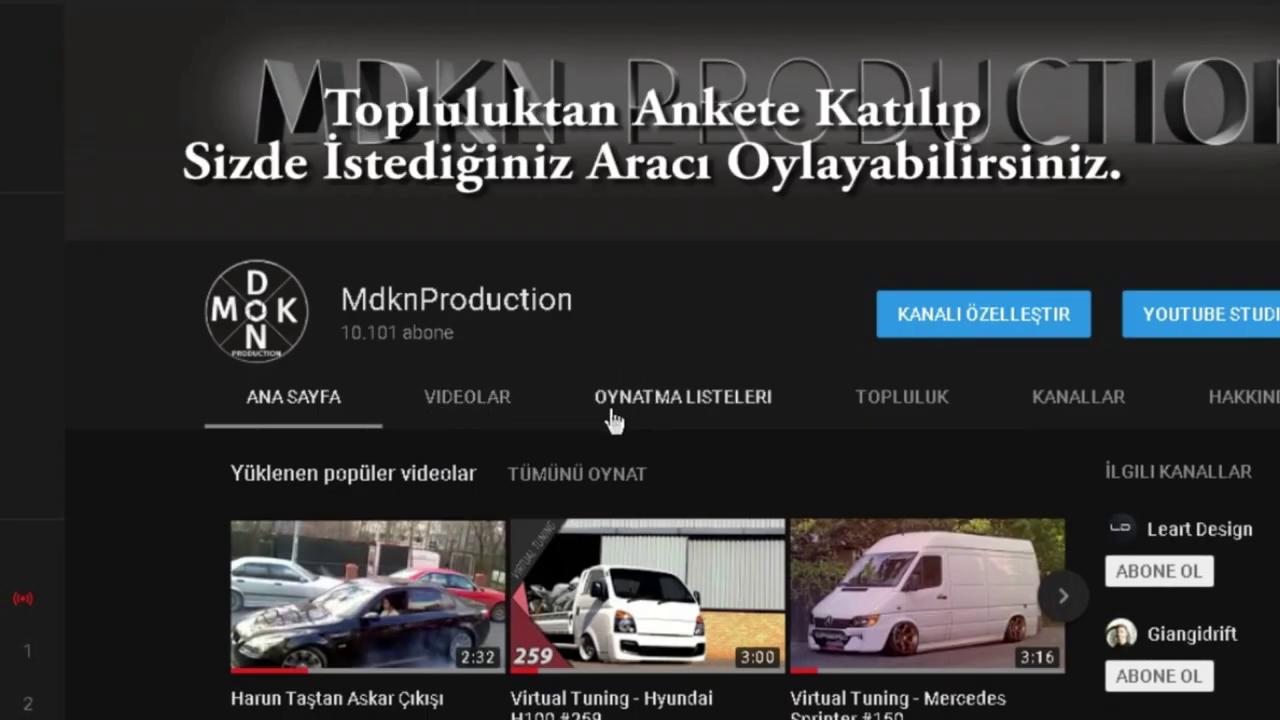
{"action": "scroll", "coordinate": [932, 405], "scroll_direction": "down", "scroll_amount": 4}
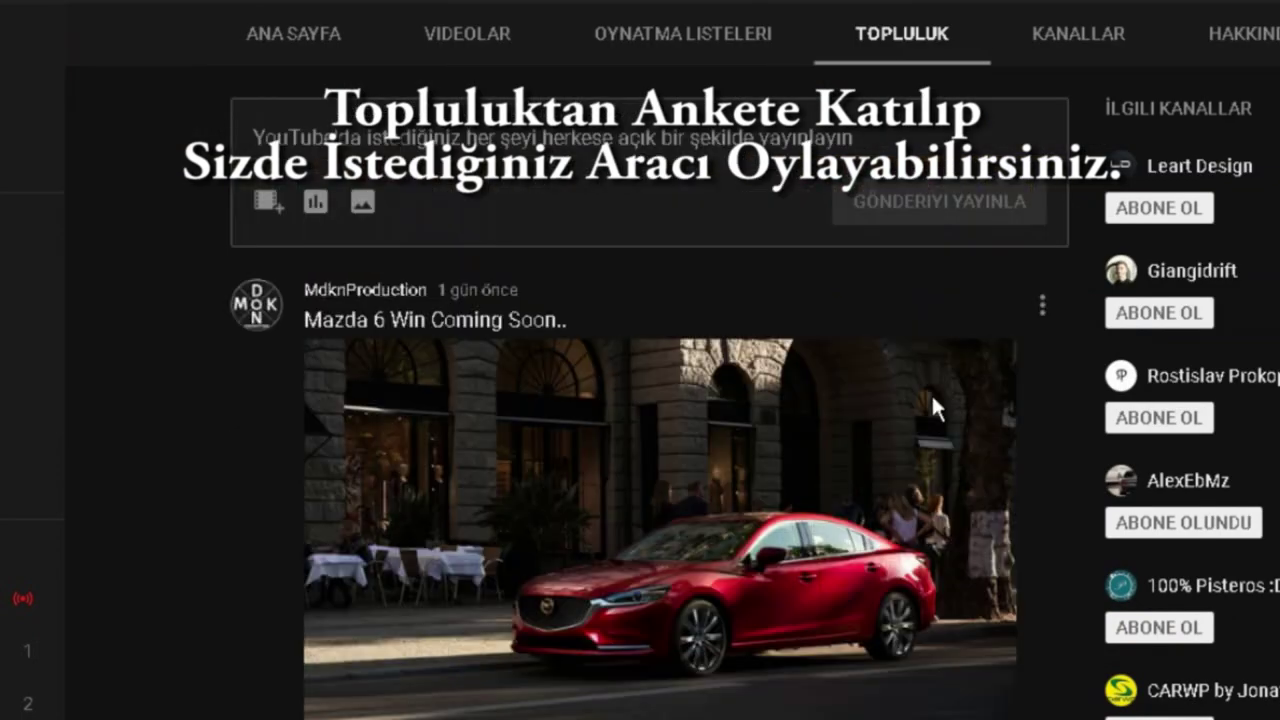
{"action": "scroll", "coordinate": [932, 400], "scroll_direction": "down", "scroll_amount": 2}
{"action": "scroll", "coordinate": [932, 400], "scroll_direction": "down", "scroll_amount": 5}
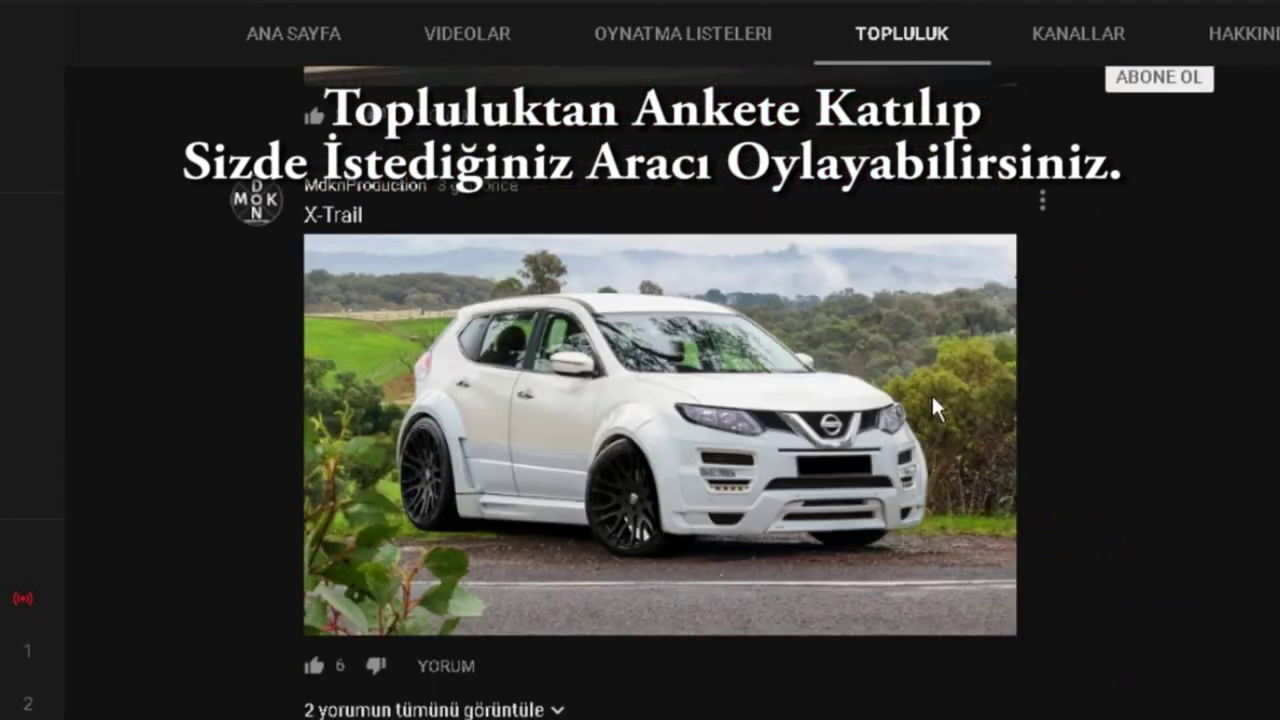
{"action": "scroll", "coordinate": [932, 400], "scroll_direction": "down", "scroll_amount": 4}
{"action": "scroll", "coordinate": [932, 400], "scroll_direction": "down", "scroll_amount": 3}
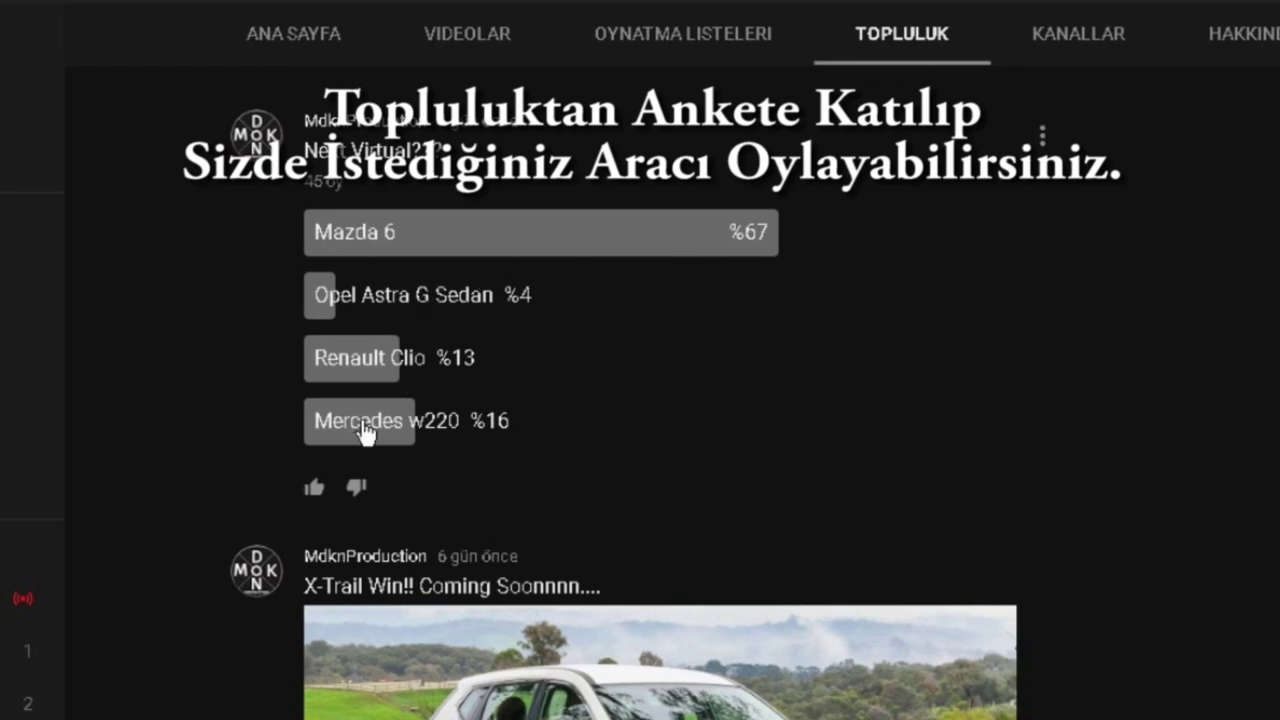
- Scroll the Community section back up to the top
{"action": "scroll", "coordinate": [541, 430], "scroll_direction": "up", "scroll_amount": 3}
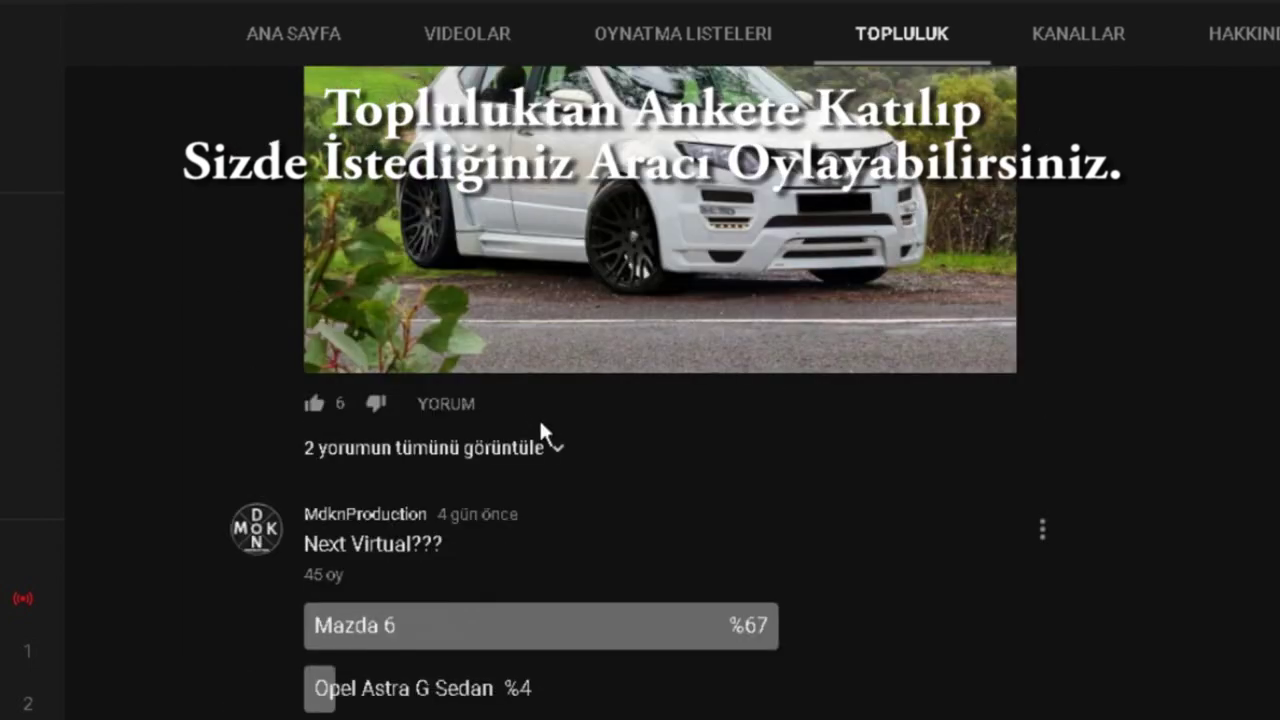
{"action": "scroll", "coordinate": [541, 430], "scroll_direction": "up", "scroll_amount": 3}
{"action": "scroll", "coordinate": [543, 429], "scroll_direction": "up", "scroll_amount": 6}
{"action": "scroll", "coordinate": [543, 430], "scroll_direction": "up", "scroll_amount": 2}
{"action": "scroll", "coordinate": [543, 430], "scroll_direction": "up", "scroll_amount": 3}
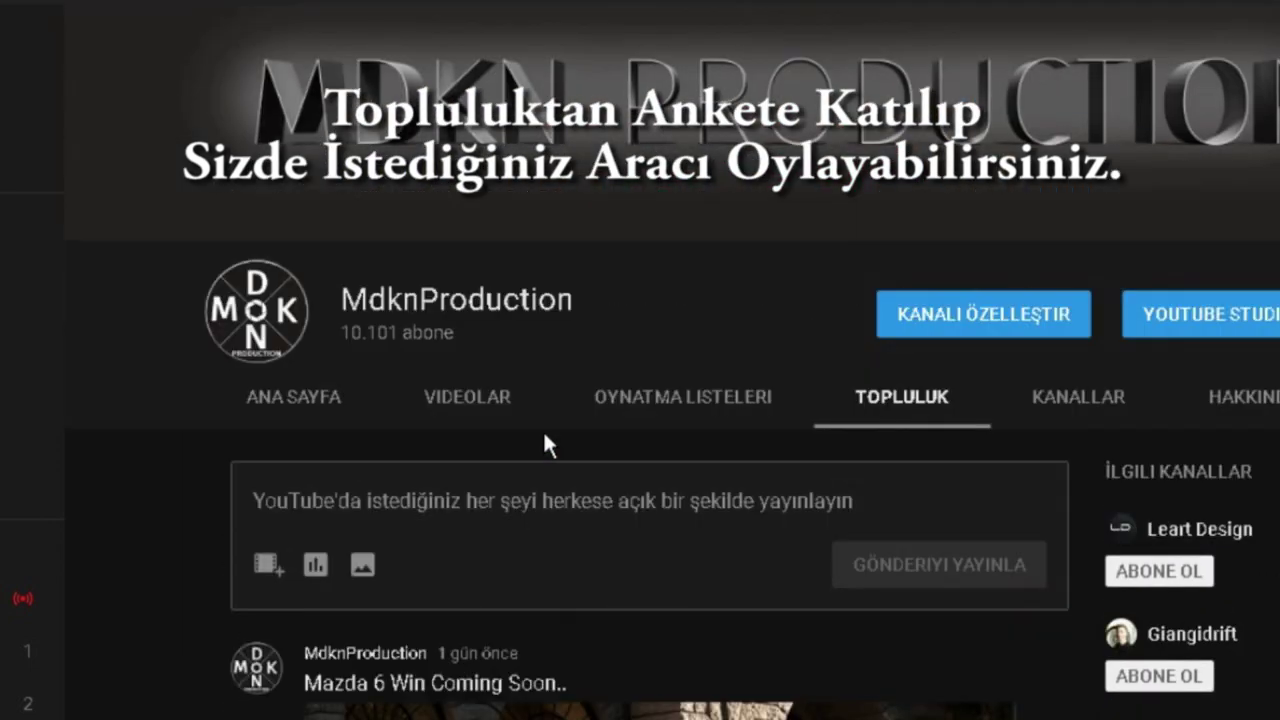